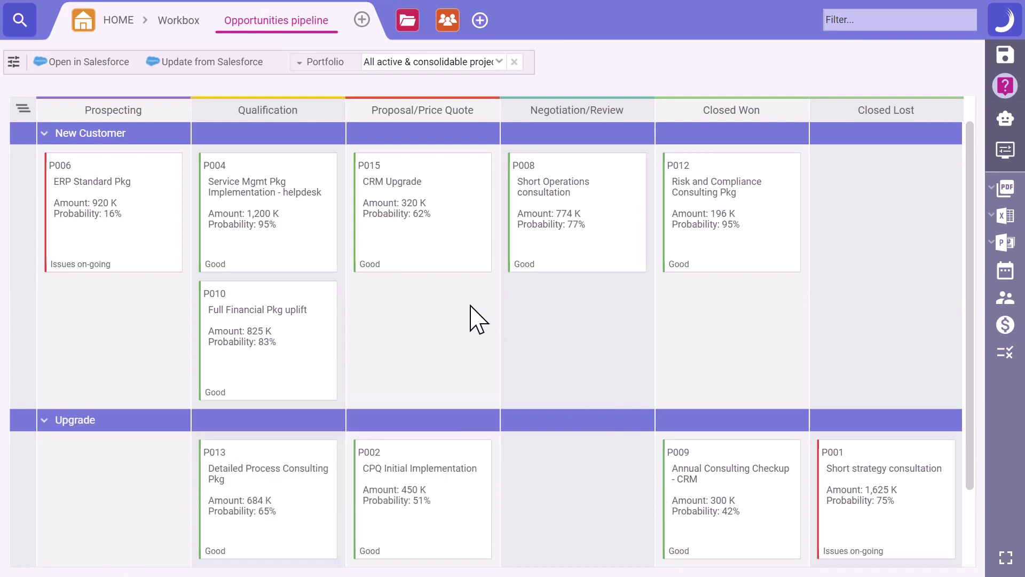
Step: Open the P015 CRM Upgrade opportunity card, then its project plan in Gantt view
double_click(446, 254)
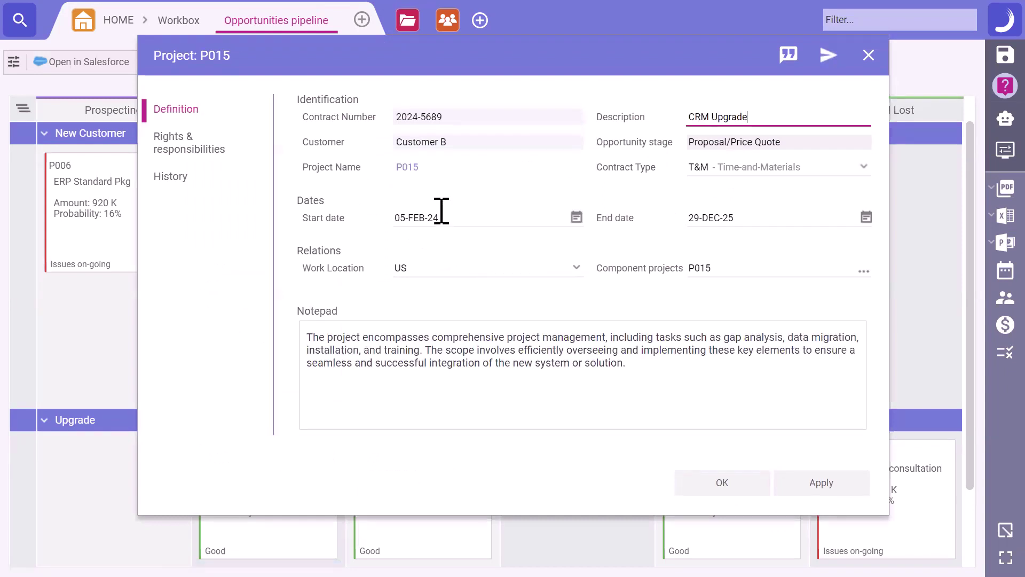
left_click(412, 168)
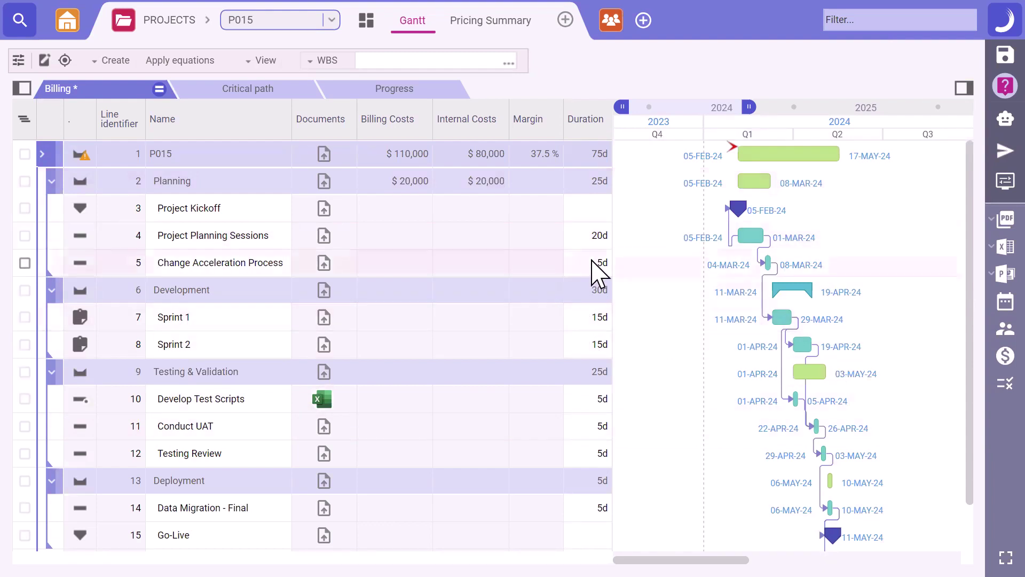
Step: Change the Project Planning Sessions duration from 20d to 40d
left_click(593, 243)
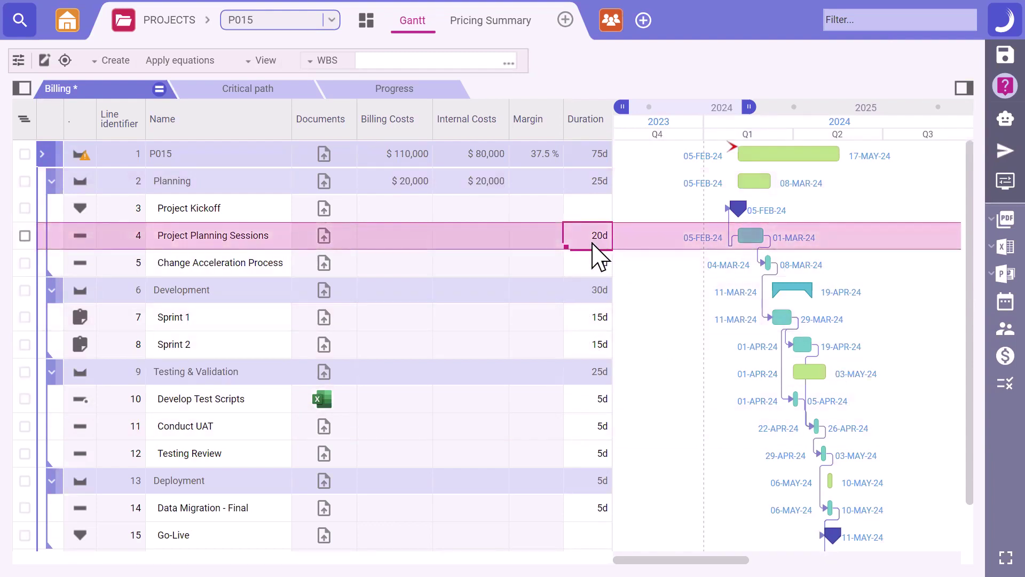
double_click(593, 243)
type("40")
key("Return")
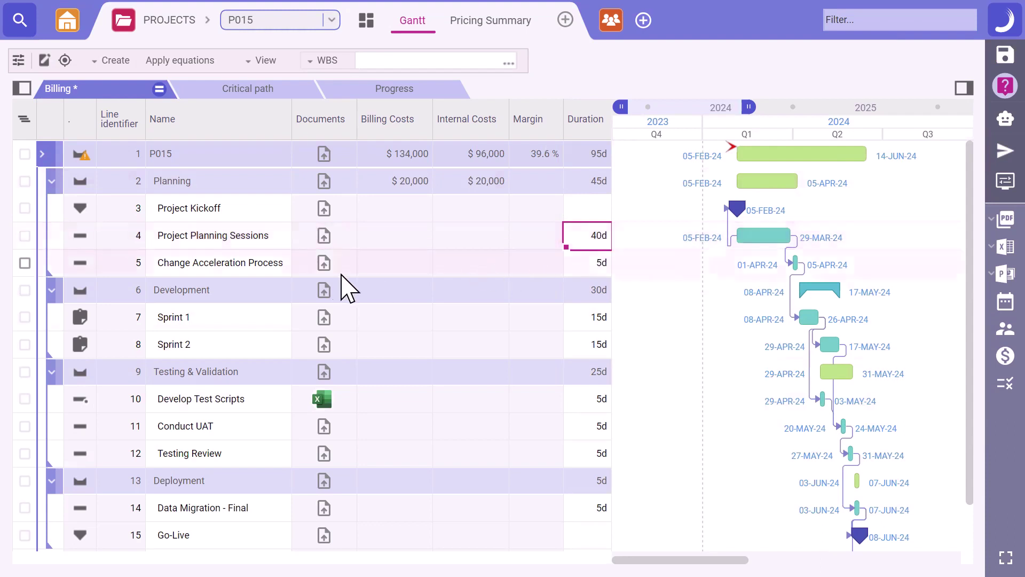
Step: Insert the BI Integration Library activities from the library under the Development phase
left_click(218, 295)
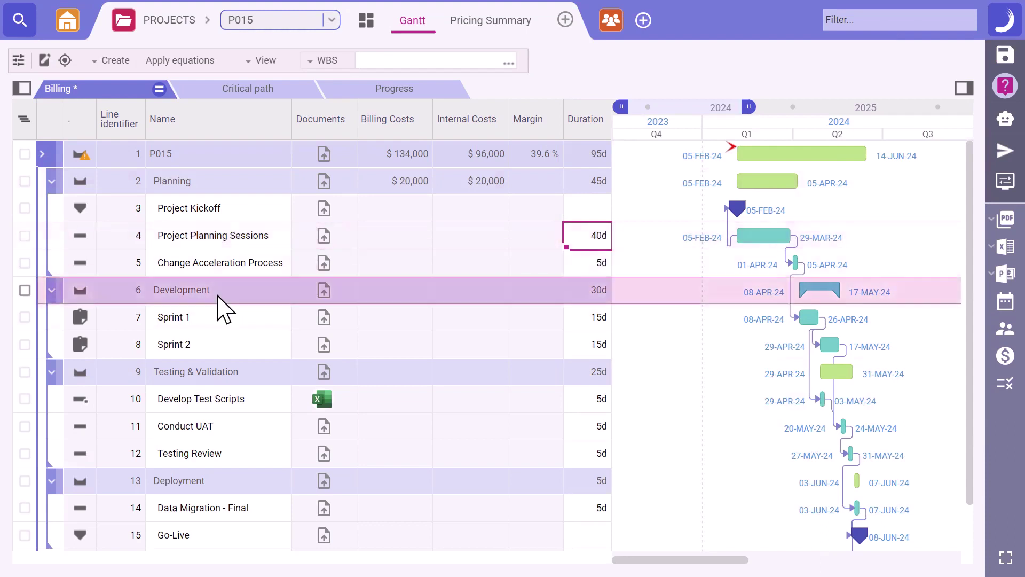
left_click(115, 61)
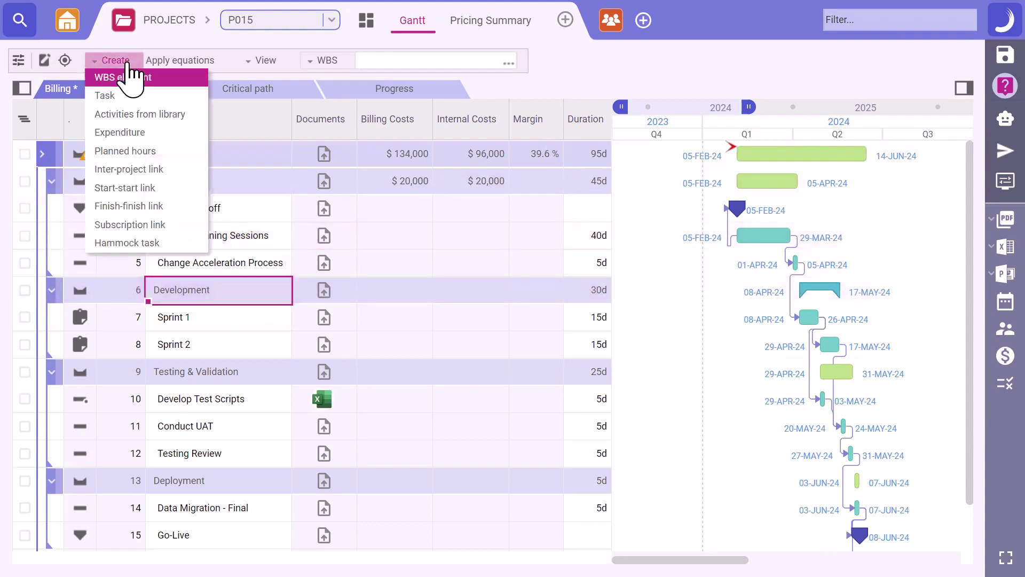
left_click(168, 115)
left_click(800, 132)
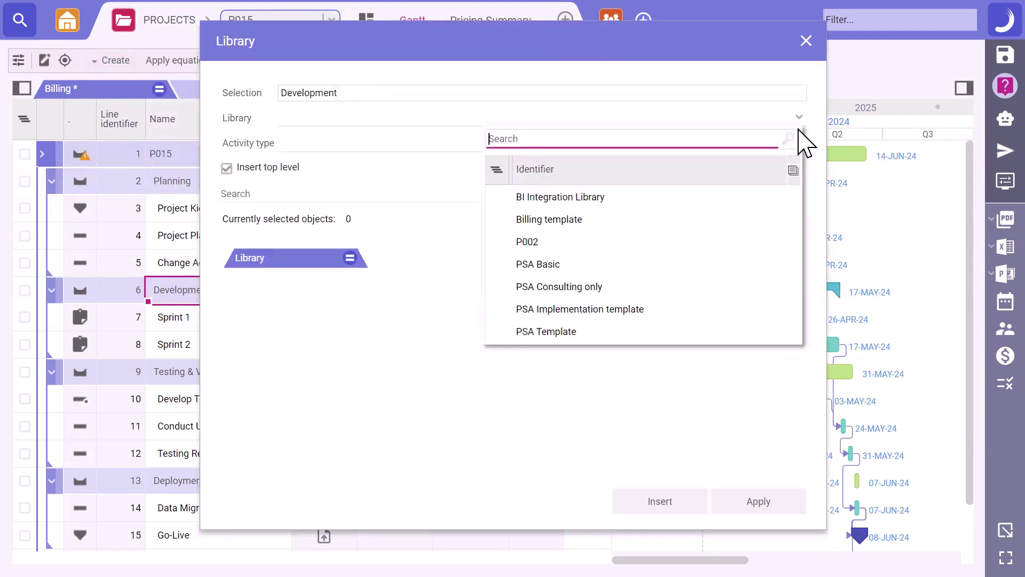
left_click(776, 198)
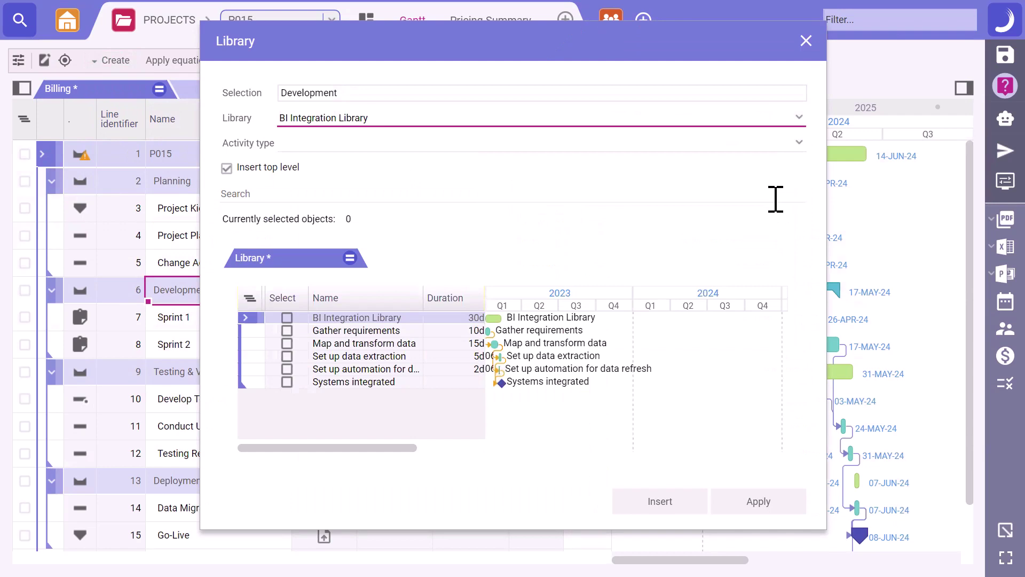
left_click(674, 505)
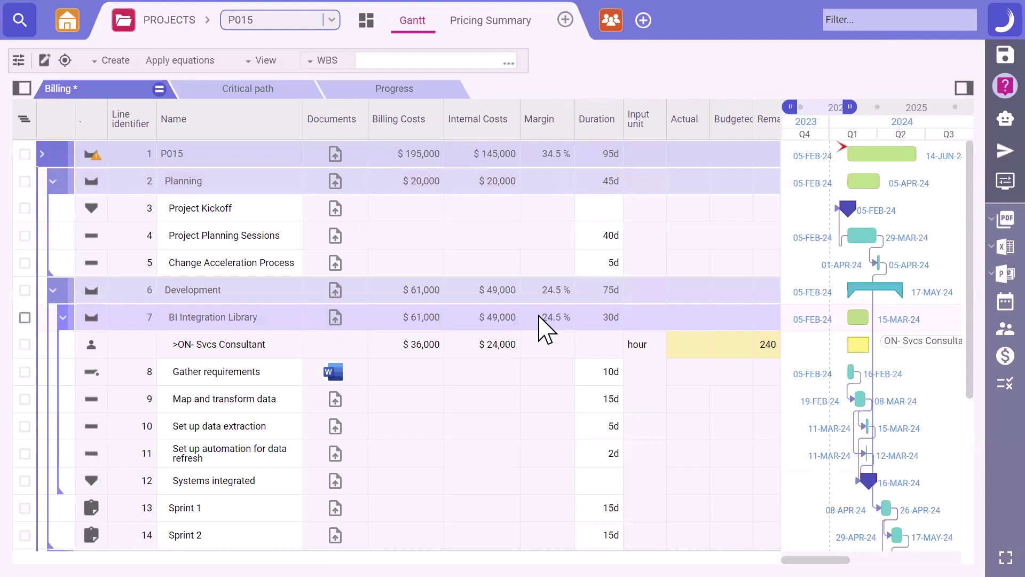
Step: Apply equations to the whole P015 project, bringing billing costs to $220,450
left_click(198, 61)
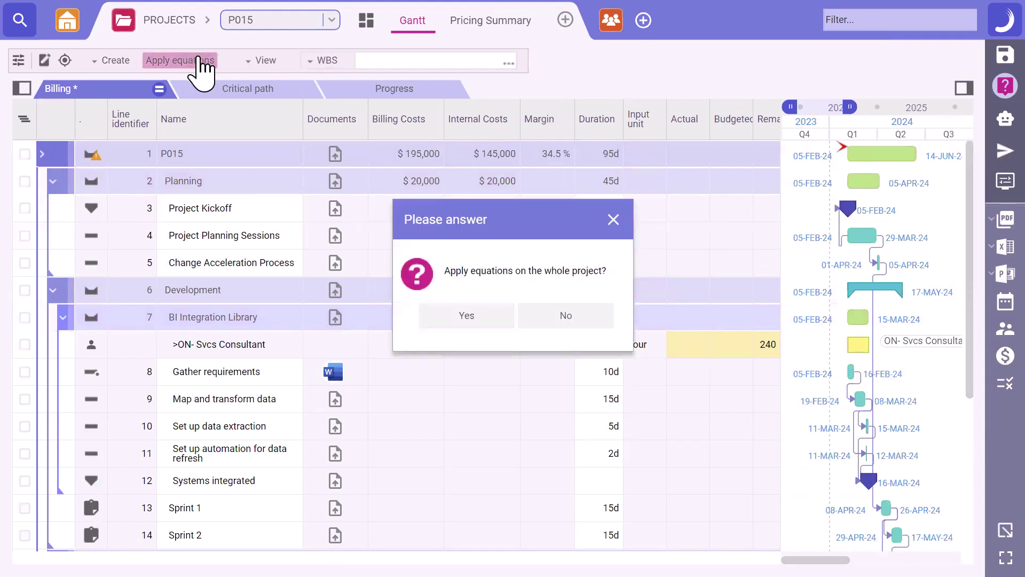
left_click(457, 314)
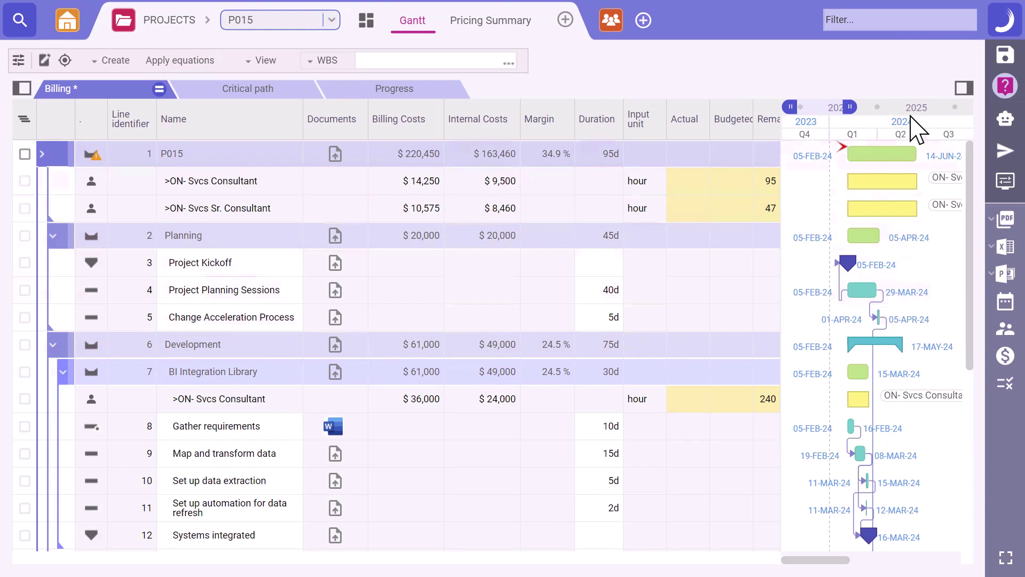
Step: Assign the ON- Architect role to P015 with PowerBI as its required skill
left_click(961, 88)
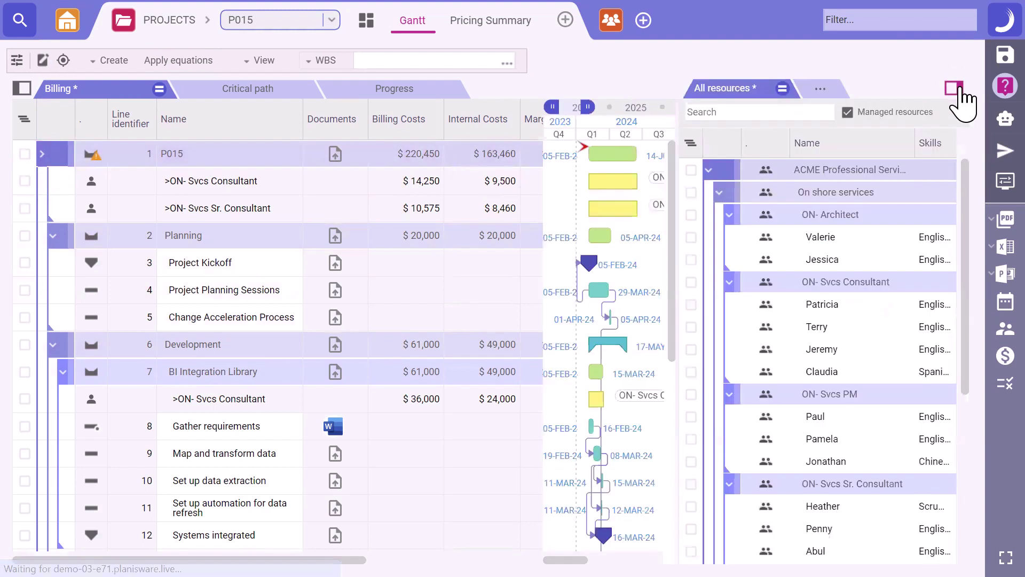
left_click_drag(692, 224, 216, 160)
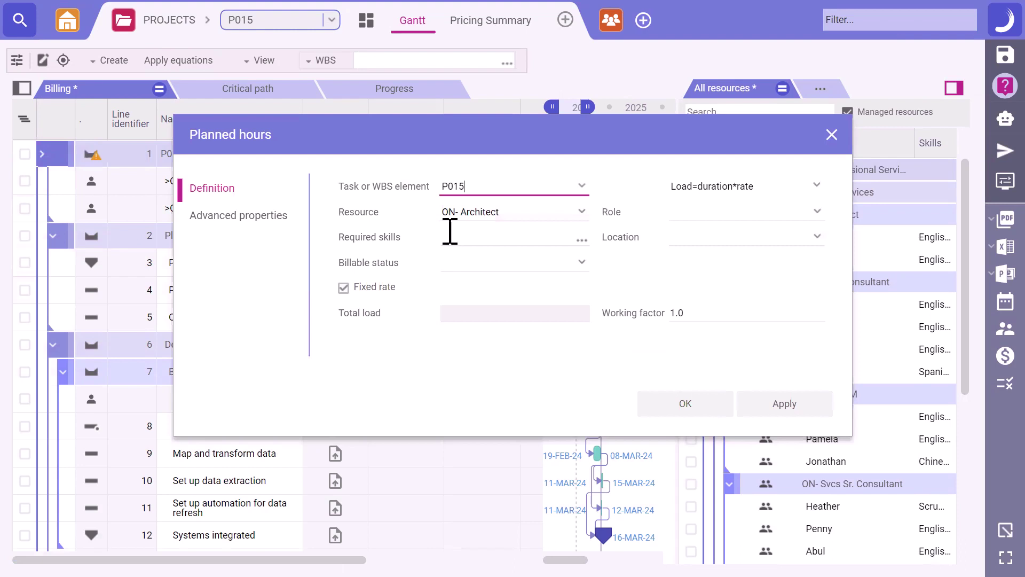
left_click(476, 233)
type("power")
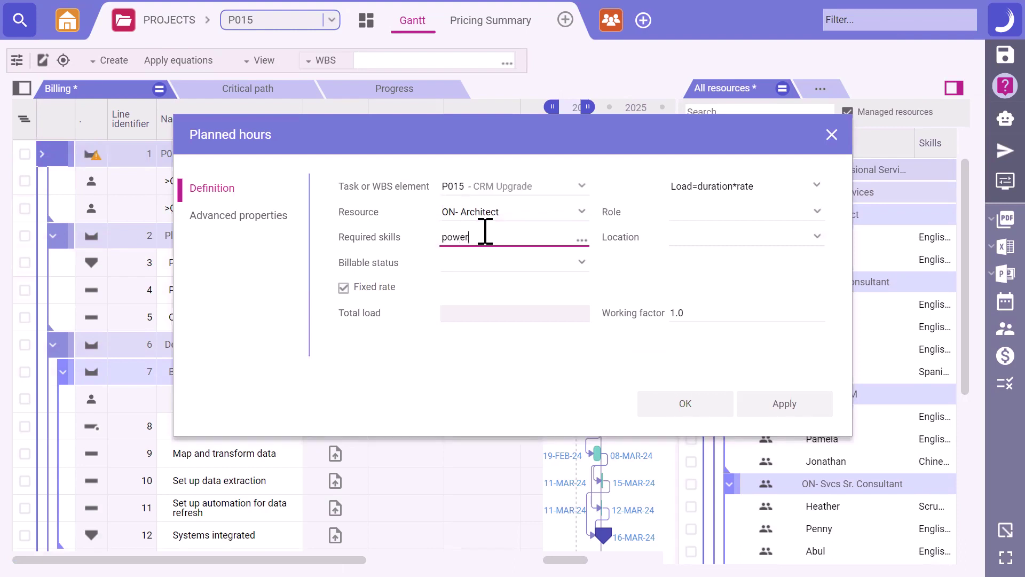
left_click(505, 262)
left_click(670, 402)
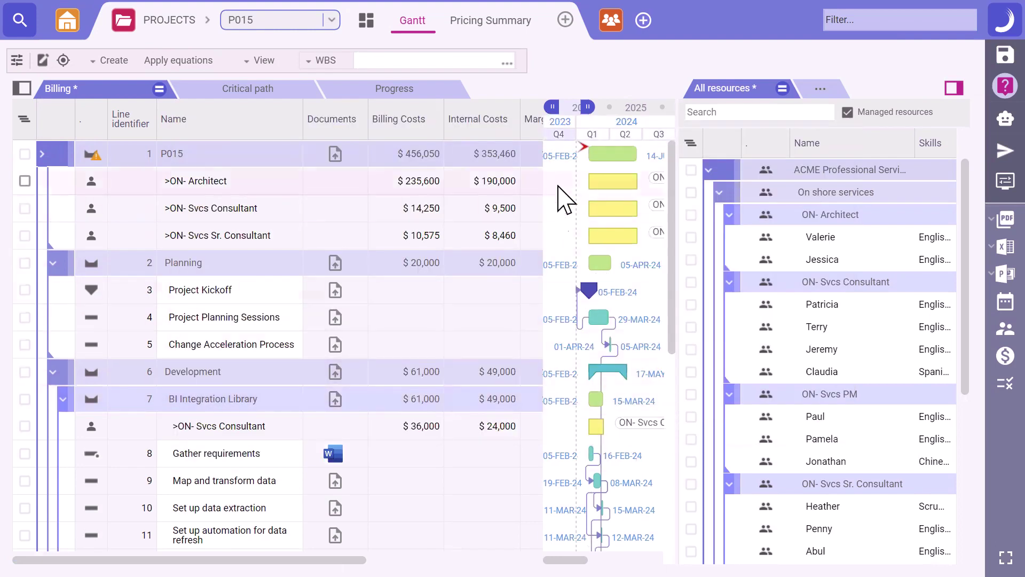
Step: Switch to P015's pricing summary and scroll down to the Estimate grid
left_click(507, 33)
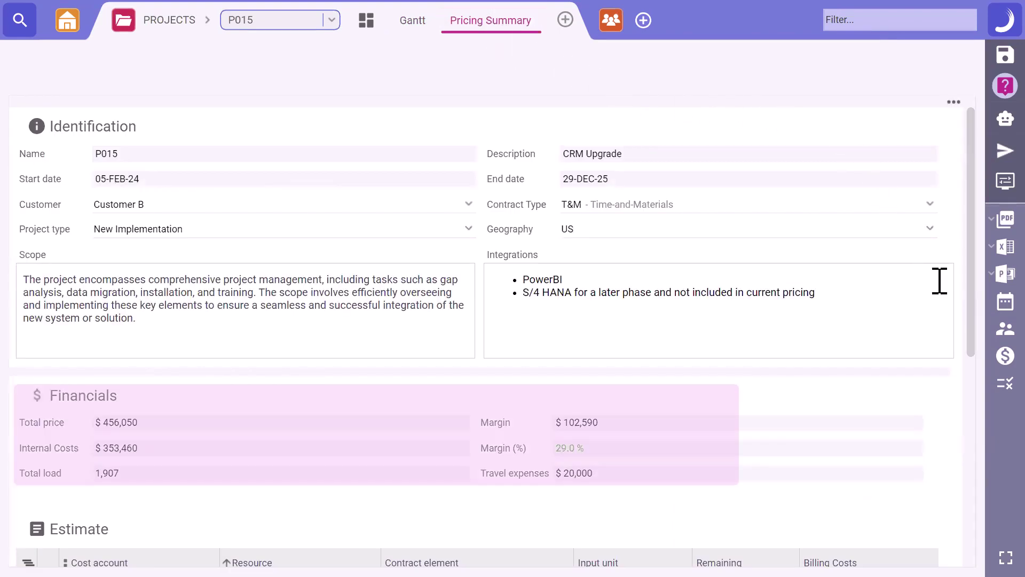
scroll(802, 147, "down", 3)
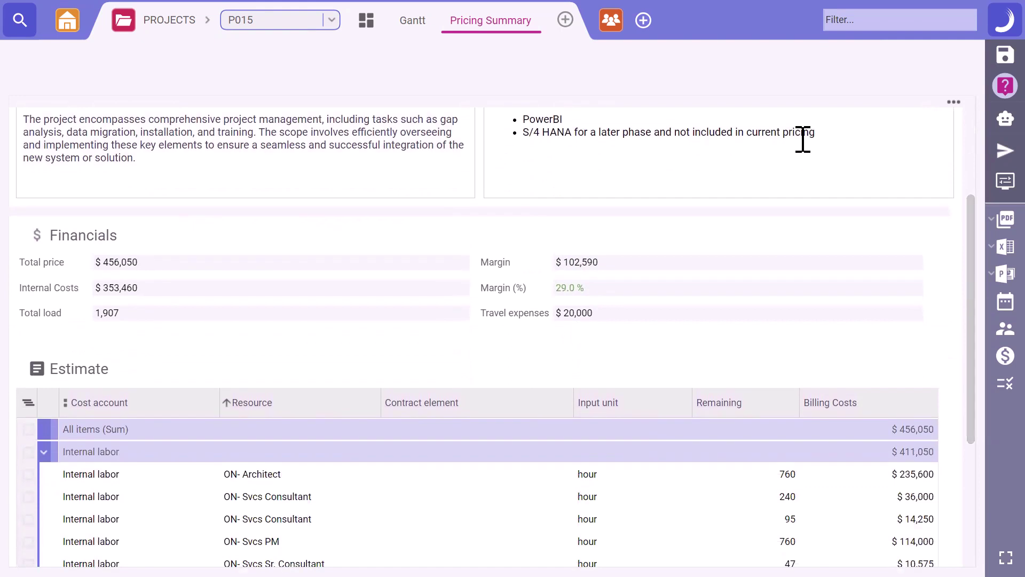
left_click(803, 139)
scroll(801, 142, "down", 2)
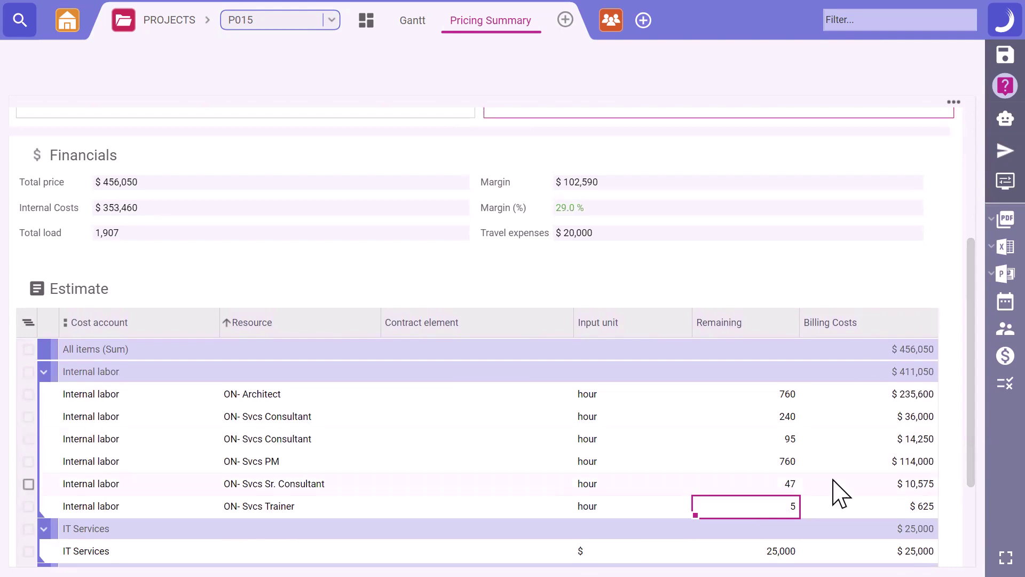
Step: Raise ON- Svcs Trainer remaining hours from 5 to 20, then view Capacity Overview
double_click(789, 507)
key("BackSpace")
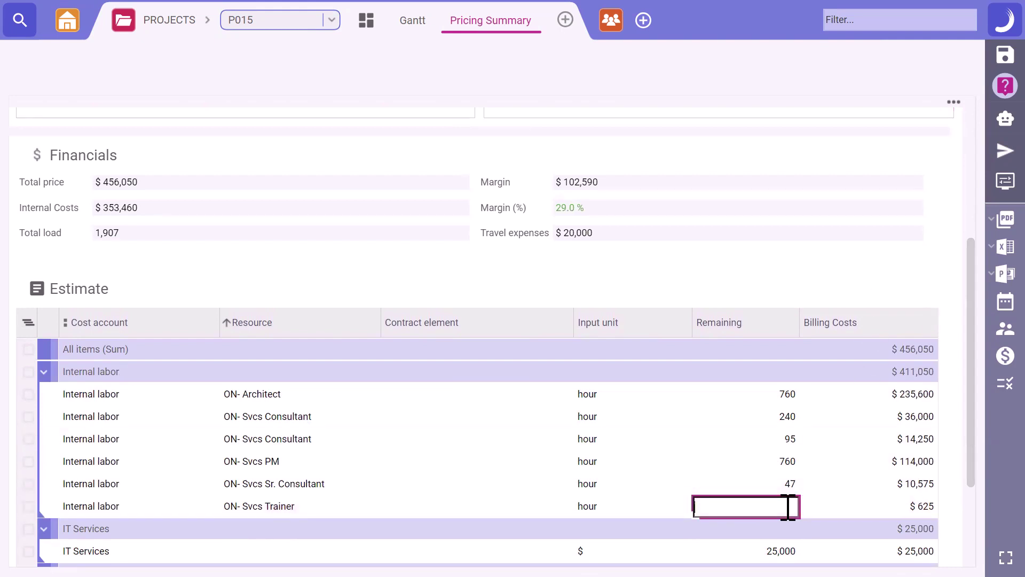
type("20")
key("Return")
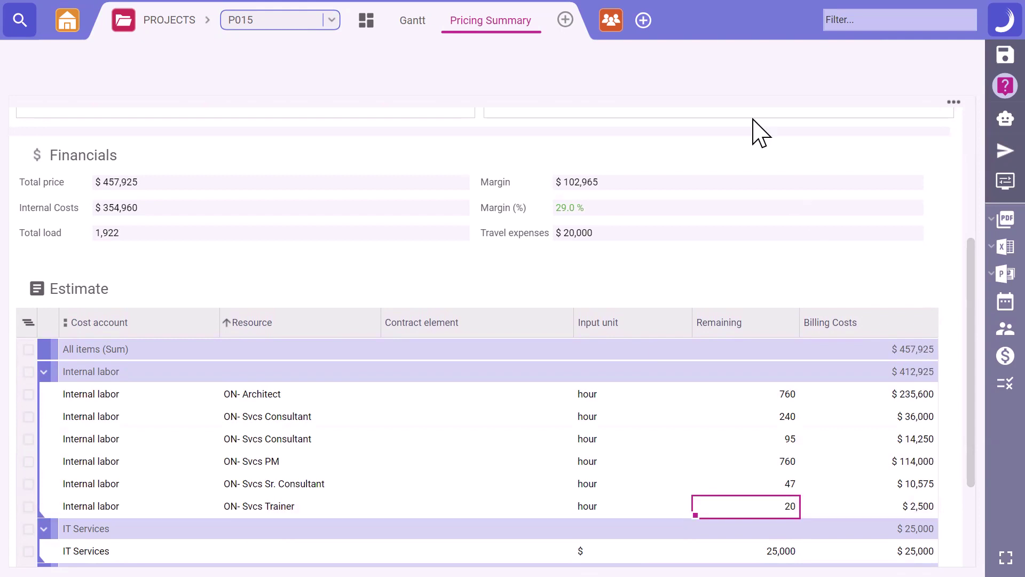
left_click(612, 28)
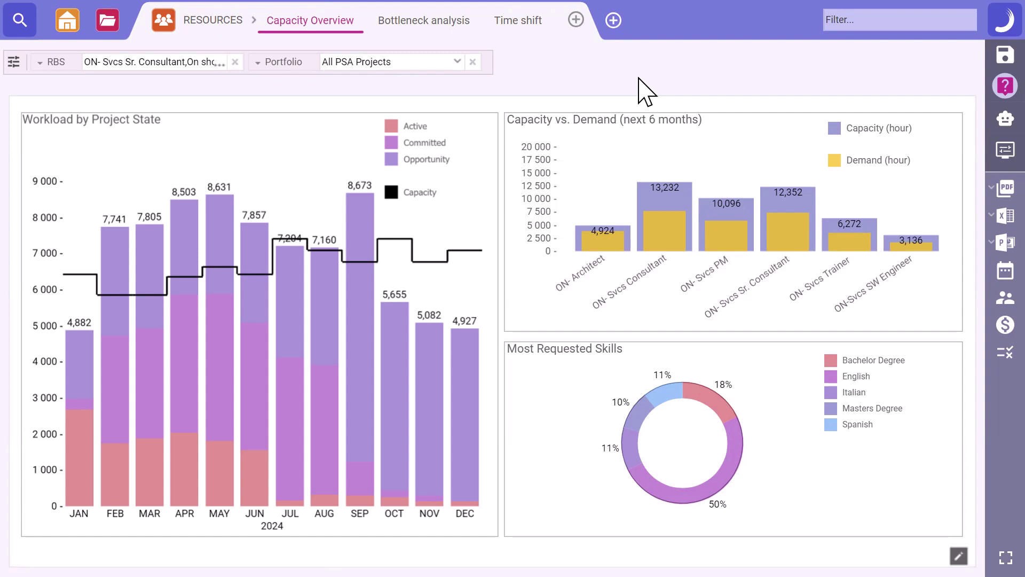
Step: In Bottleneck analysis, inspect which projects cause ON- Architect's -416.0 Q1 2024 shortfall
left_click(433, 21)
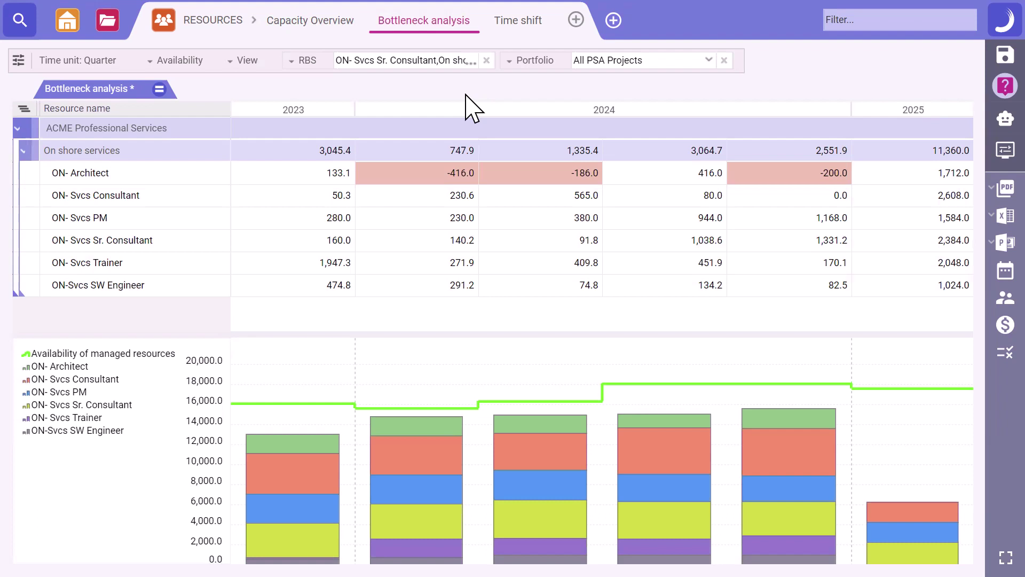
left_click(443, 174)
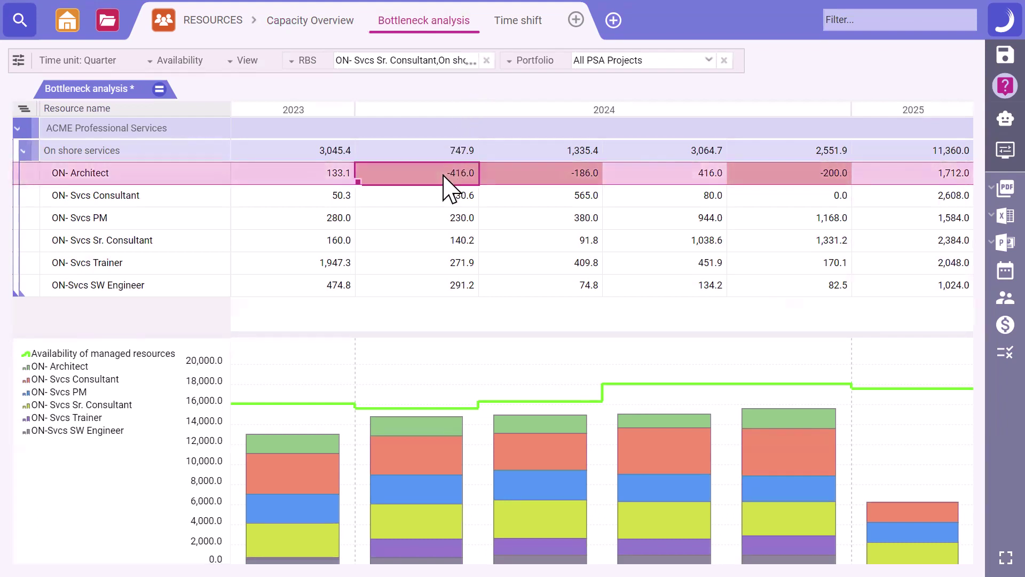
double_click(443, 174)
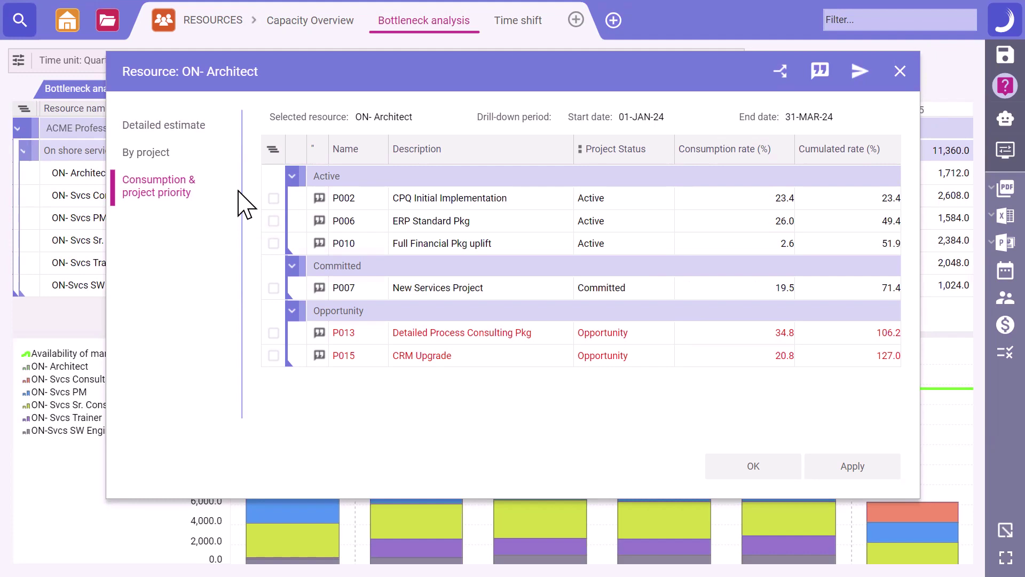
left_click(739, 469)
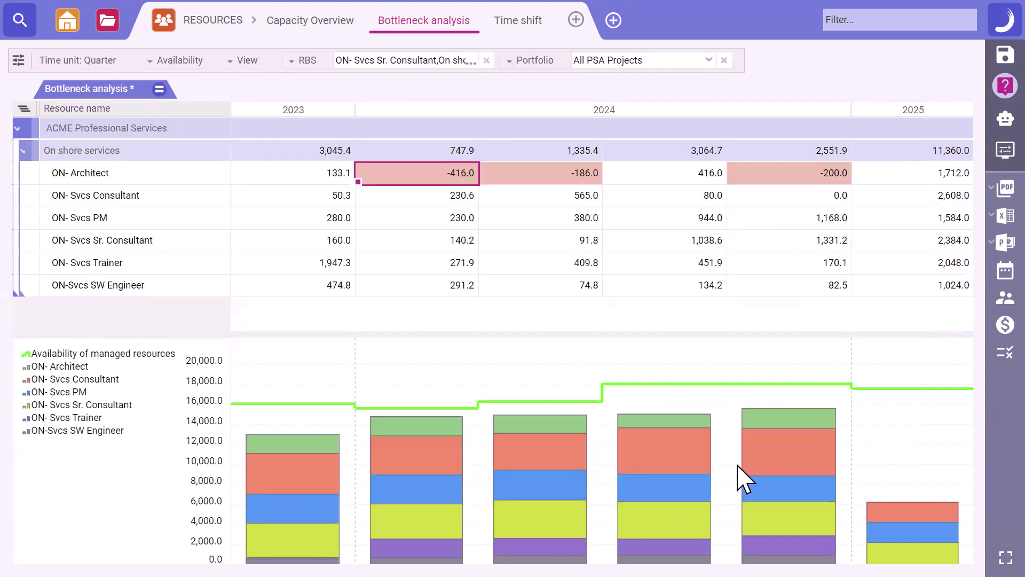
Step: Compact Must Do projects, delay P013 by 116d, and chart Demand vs Availability by Resource
left_click(518, 24)
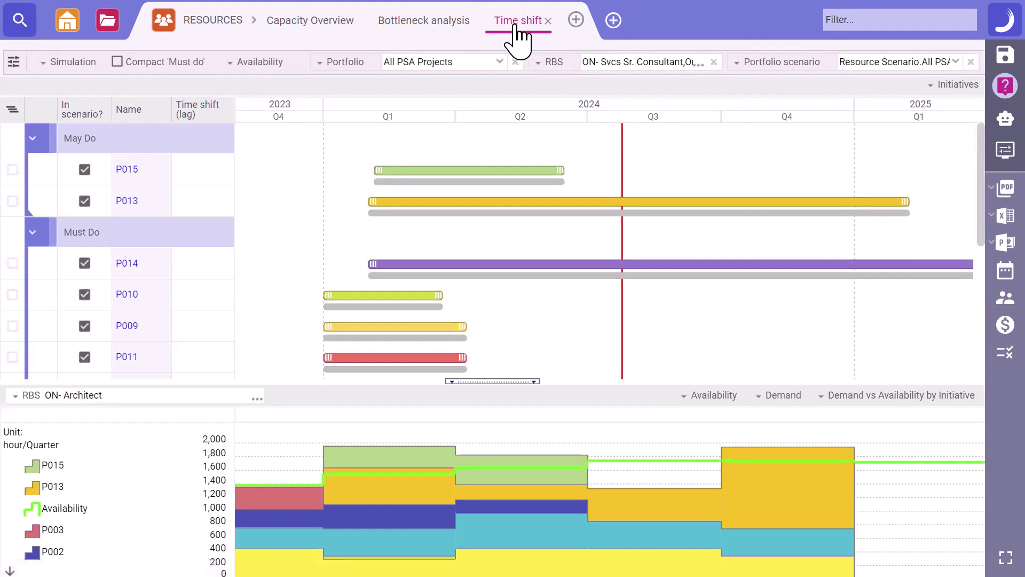
left_click(156, 75)
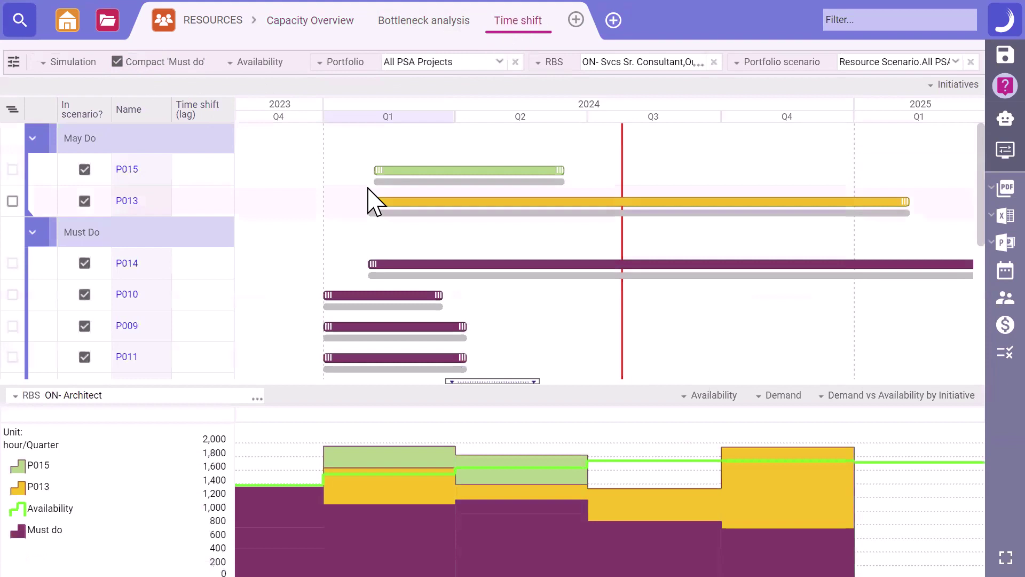
left_click_drag(434, 204, 533, 210)
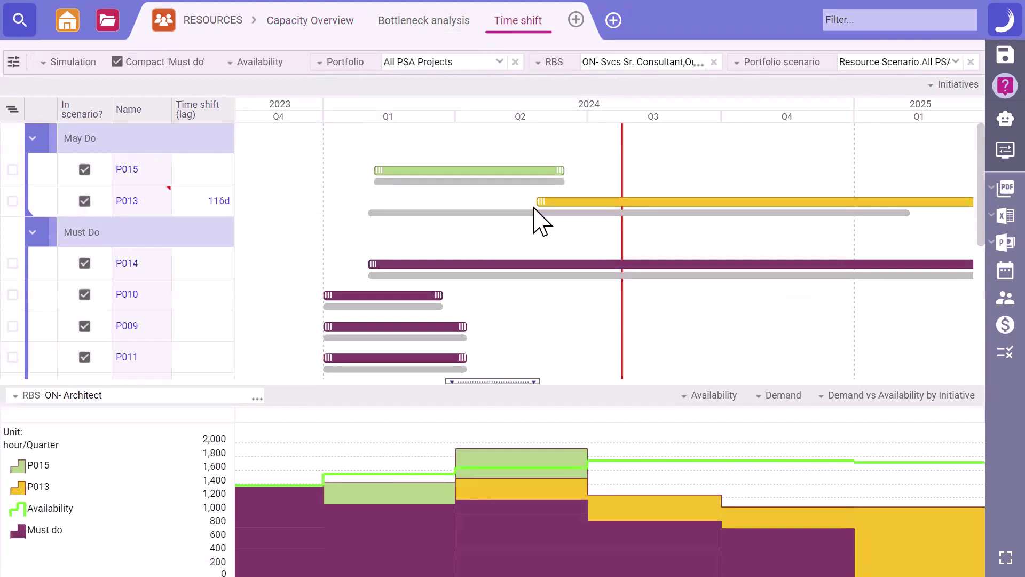
left_click(876, 397)
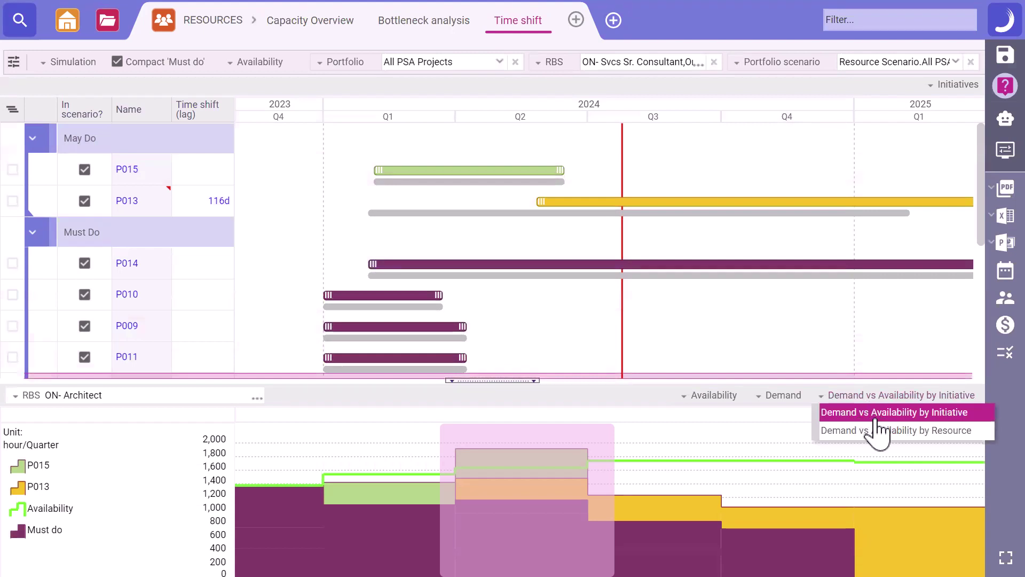
left_click(878, 430)
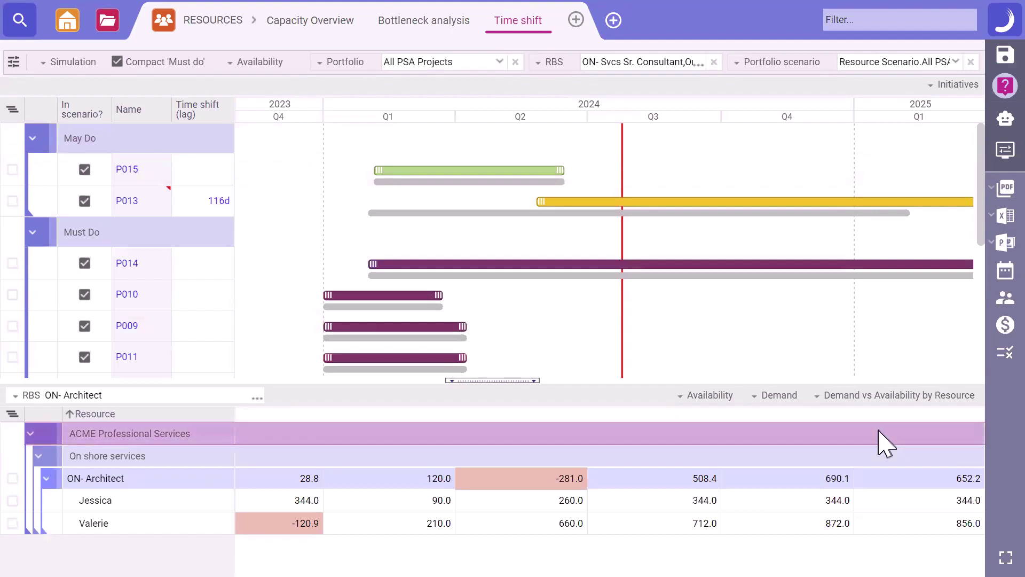
Step: Add Open Requisitions alongside Standard as availability sources
left_click(712, 396)
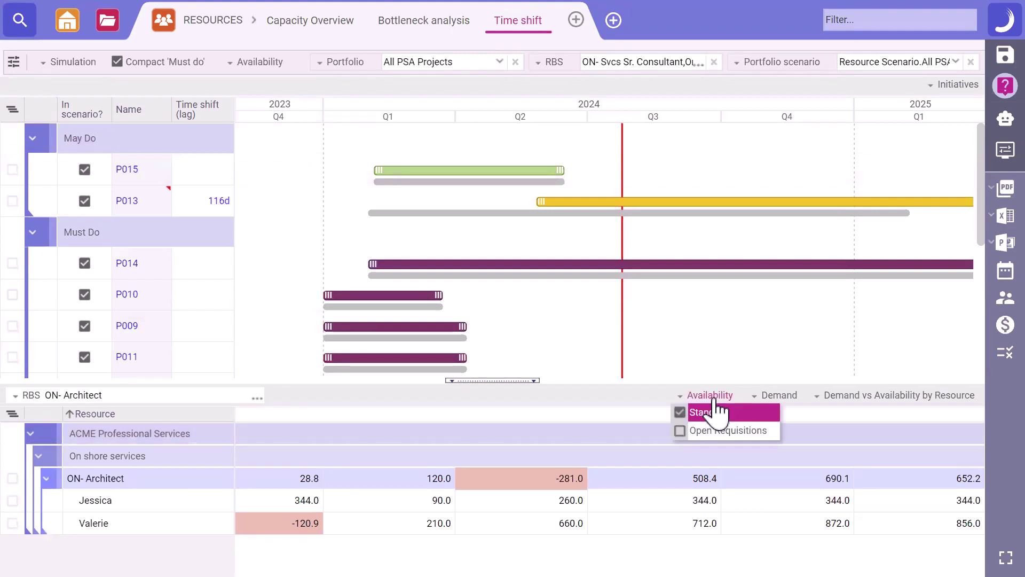
left_click(742, 433)
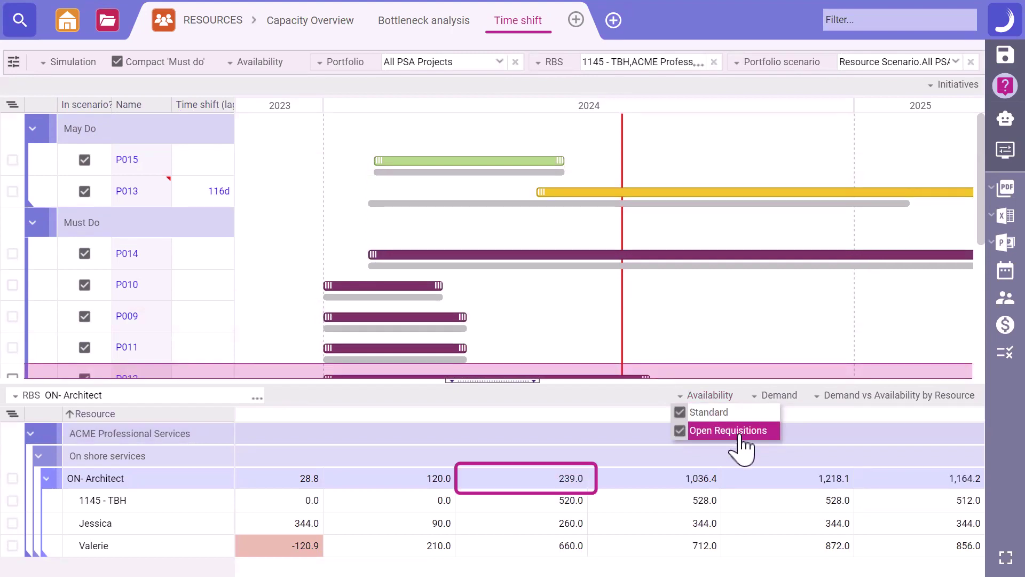